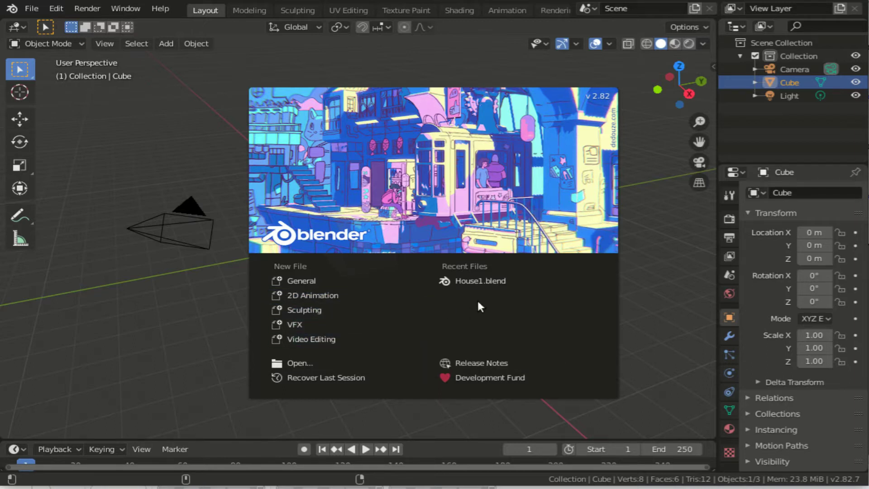
- Open House1.blend from the Recent Files list on the splash screen
{"action": "left_click", "coordinate": [493, 281]}
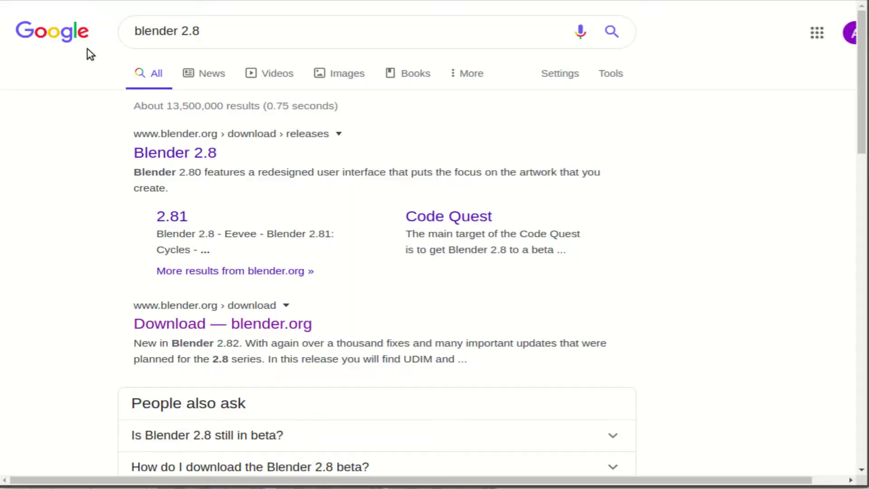
- Search Google for 'blender 2.8' and open the Blender 2.8 releases result
{"action": "left_click", "coordinate": [221, 30]}
{"action": "left_click", "coordinate": [182, 59]}
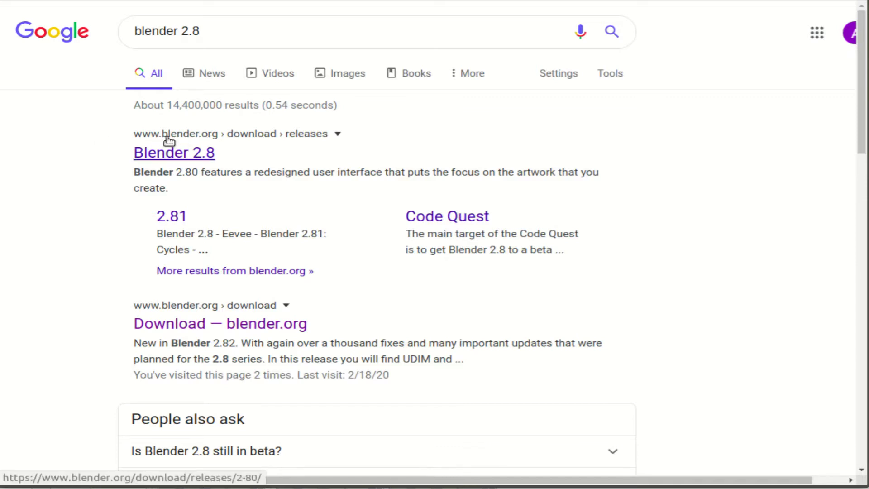
{"action": "left_click", "coordinate": [197, 141]}
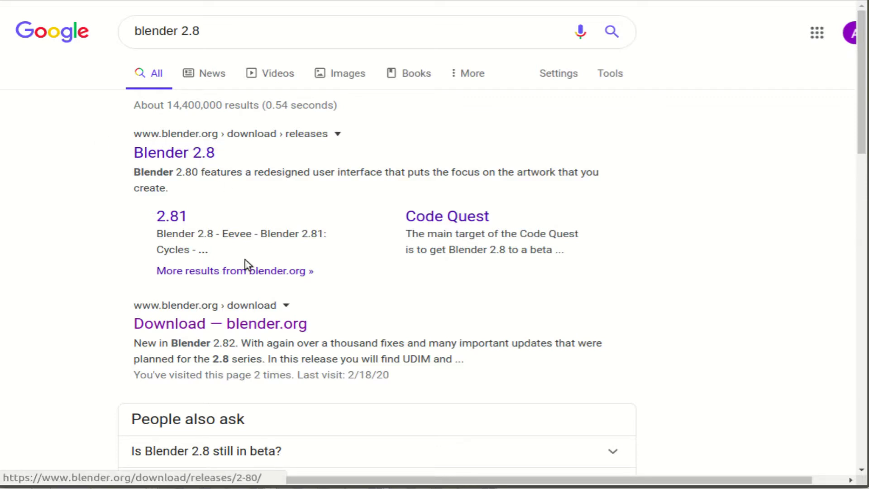
- Open the 'Download — blender.org' page from the search results
{"action": "left_click", "coordinate": [214, 332]}
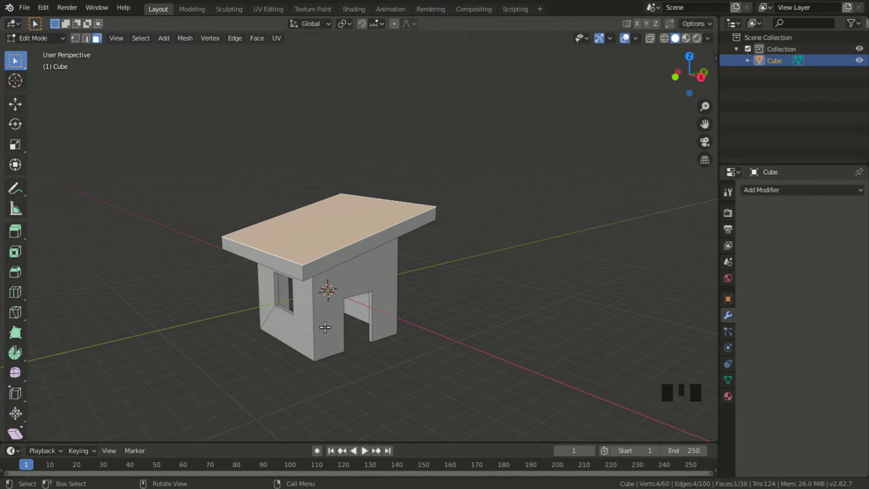
{"action": "scroll", "coordinate": [301, 339], "scroll_direction": "up", "scroll_amount": 1}
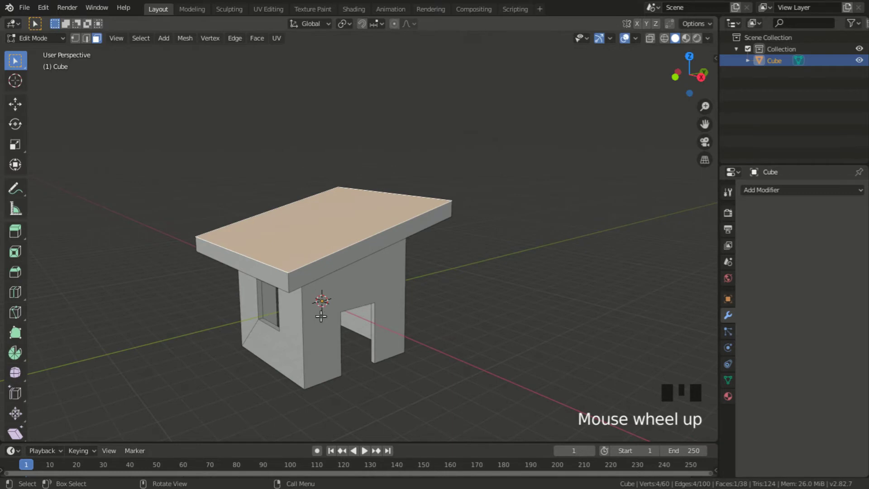
{"action": "middle_click_drag", "start_coordinate": [318, 307], "coordinate": [337, 347]}
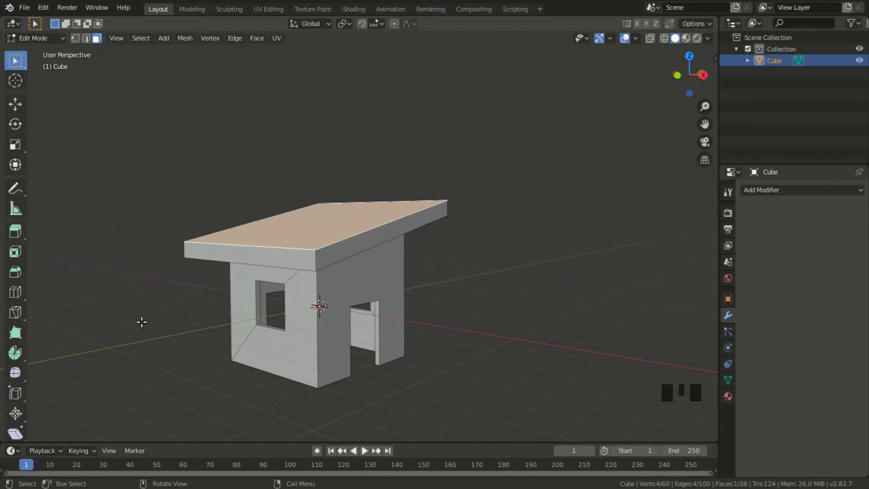
- Place the 3D cursor to the right of the house and add a cube there
{"action": "left_click", "coordinate": [16, 84]}
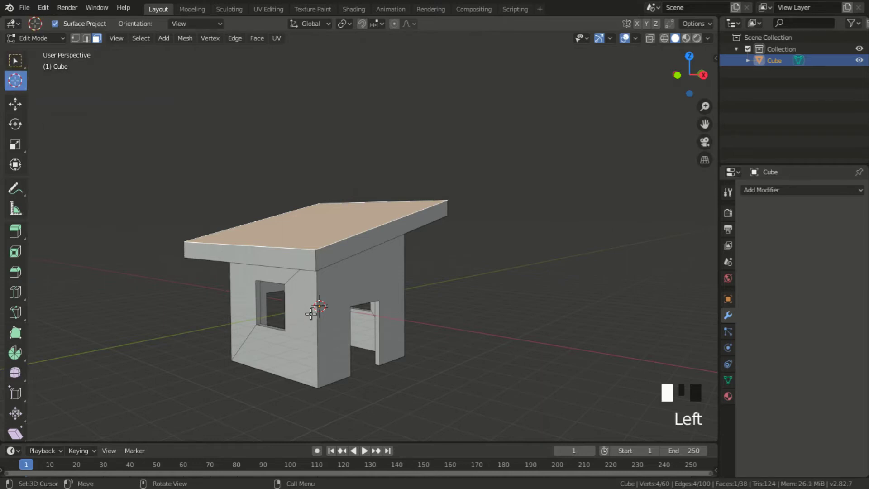
{"action": "left_click_drag", "start_coordinate": [315, 313], "coordinate": [439, 314]}
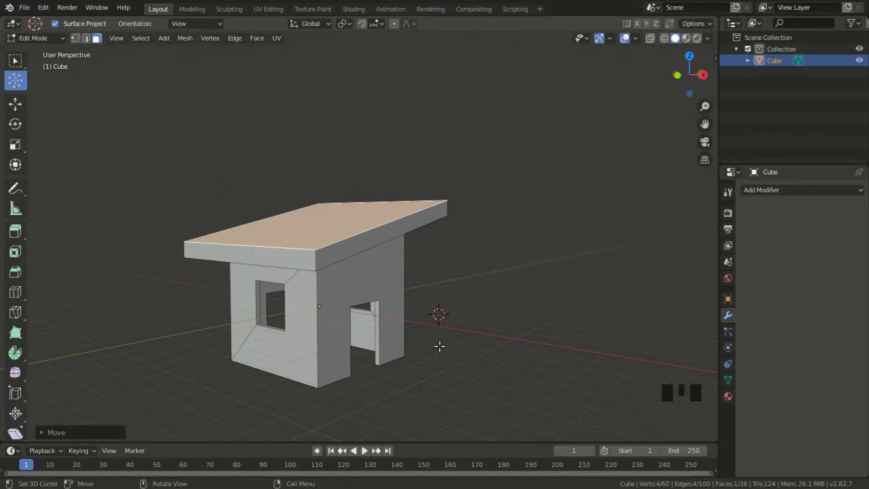
{"action": "left_click_drag", "start_coordinate": [439, 322], "coordinate": [466, 315]}
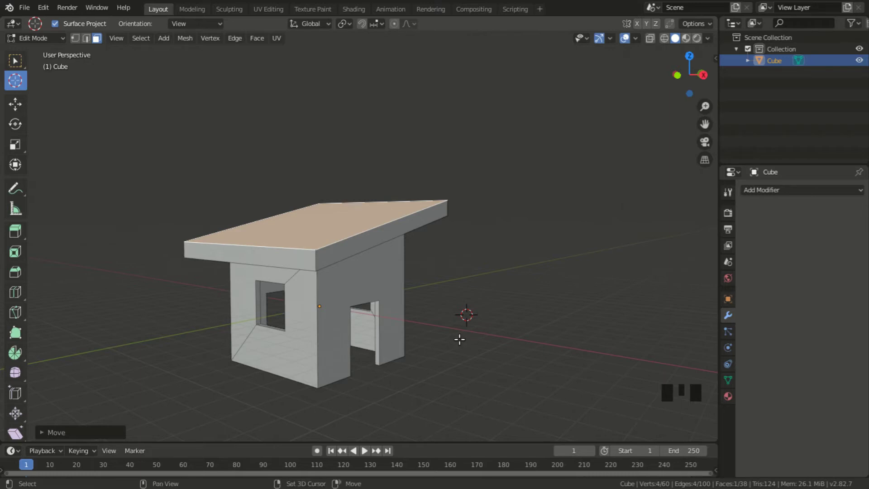
{"action": "key", "text": "shift+a"}
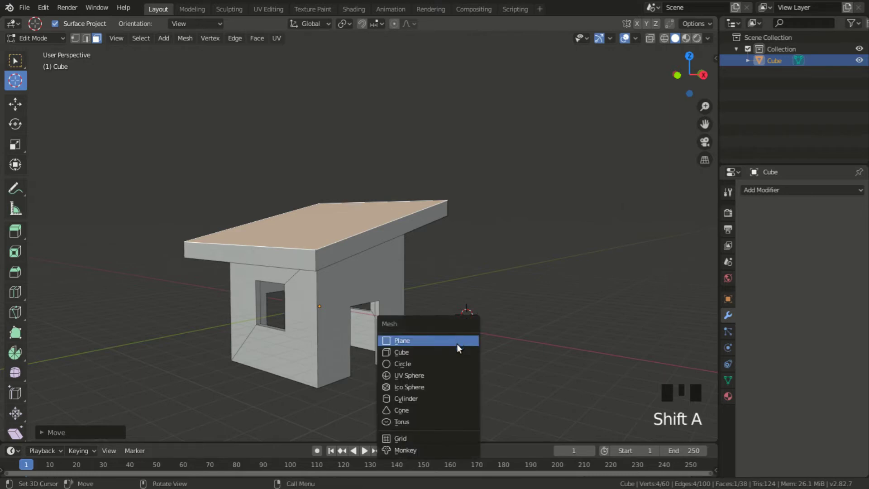
{"action": "left_click", "coordinate": [456, 351]}
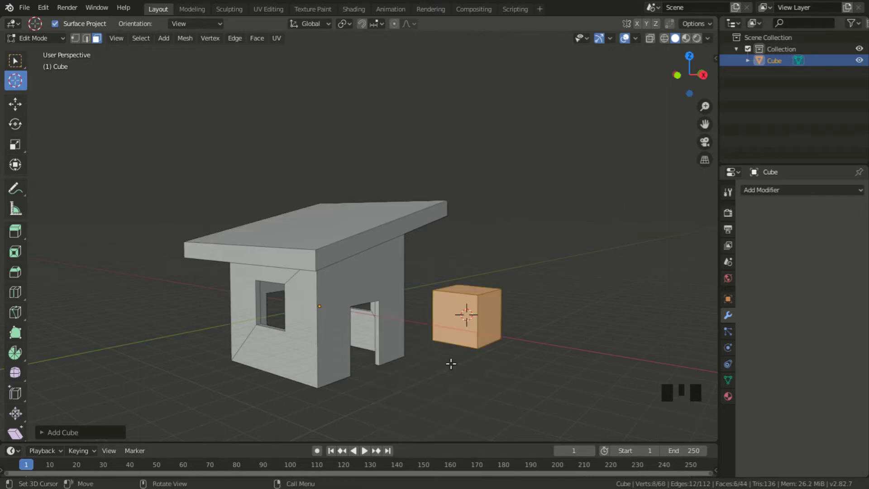
{"action": "scroll", "coordinate": [451, 363], "scroll_direction": "down", "scroll_amount": 1}
- Add an ico sphere, a cylinder below the house, and a cone beside the cylinder
{"action": "key", "text": "shift+a"}
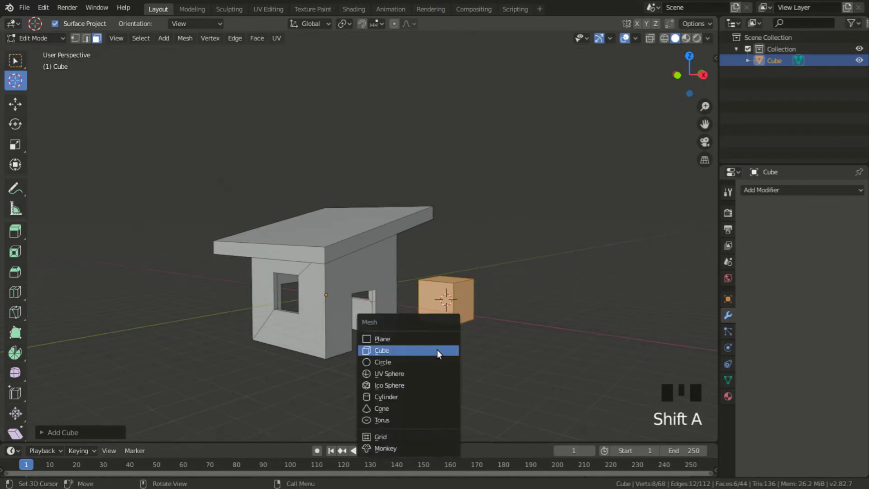
{"action": "left_click", "coordinate": [428, 384]}
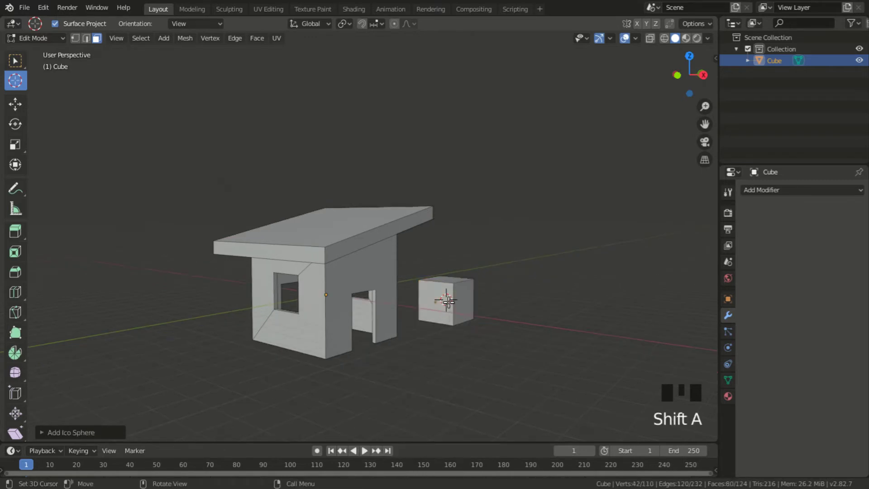
{"action": "left_click", "coordinate": [407, 352]}
{"action": "key", "text": "shift+a"}
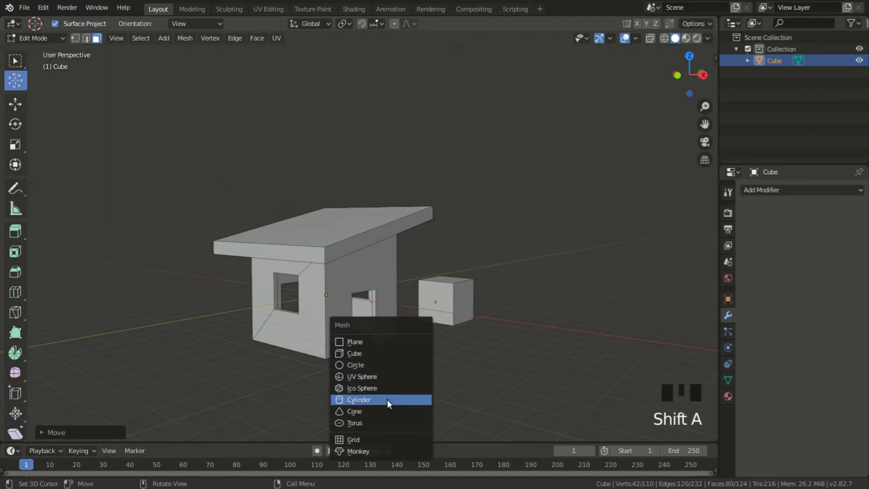
{"action": "left_click", "coordinate": [387, 399]}
{"action": "left_click", "coordinate": [492, 347]}
{"action": "key", "text": "shift+a"}
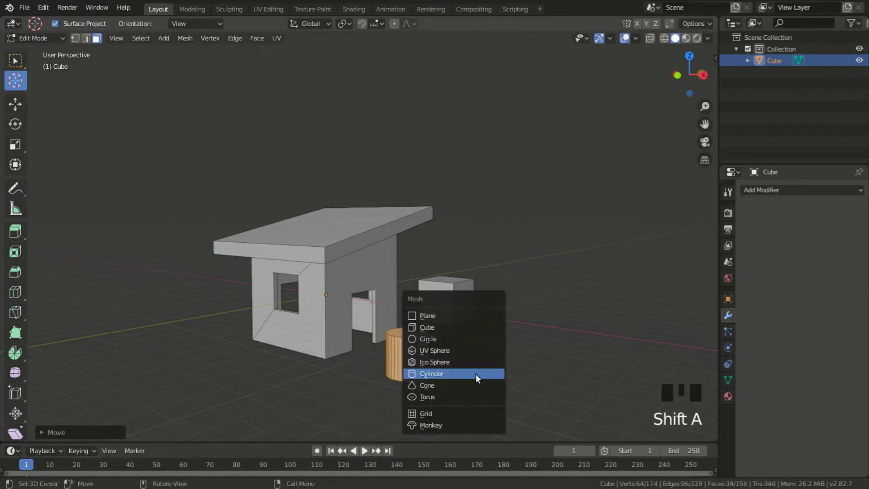
{"action": "left_click", "coordinate": [456, 387]}
{"action": "mouse_move", "coordinate": [493, 409]}
{"action": "middle_mouse_down"}
{"action": "mouse_move", "coordinate": [381, 378]}
{"action": "mouse_move", "coordinate": [365, 350]}
{"action": "mouse_move", "coordinate": [387, 349]}
{"action": "mouse_move", "coordinate": [448, 382]}
{"action": "mouse_move", "coordinate": [473, 411]}
{"action": "mouse_move", "coordinate": [507, 415]}
{"action": "mouse_move", "coordinate": [497, 423]}
{"action": "middle_mouse_up"}
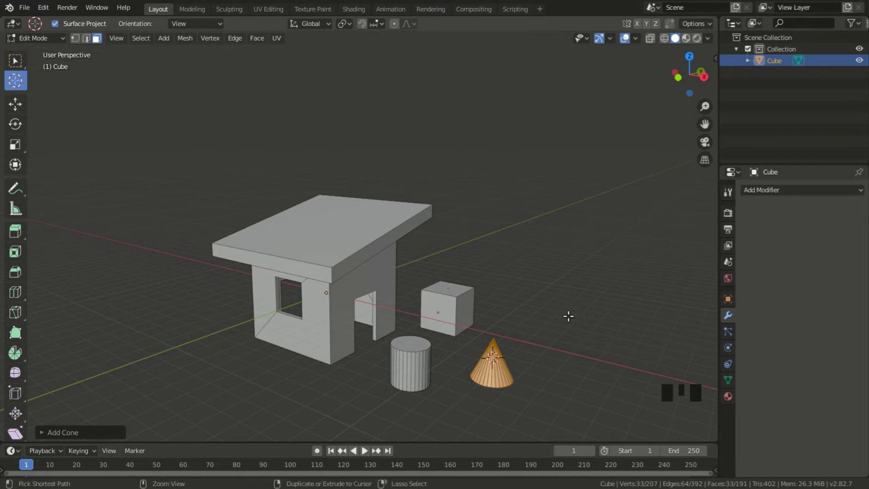
- Undo the added cone, cylinder and cube, and snap the 3D cursor to World Origin
{"action": "key", "text": "ctrl+z"}
{"action": "key", "text": "ctrl+z"}
{"action": "key", "text": "ctrl+z"}
{"action": "key", "text": "ctrl+z"}
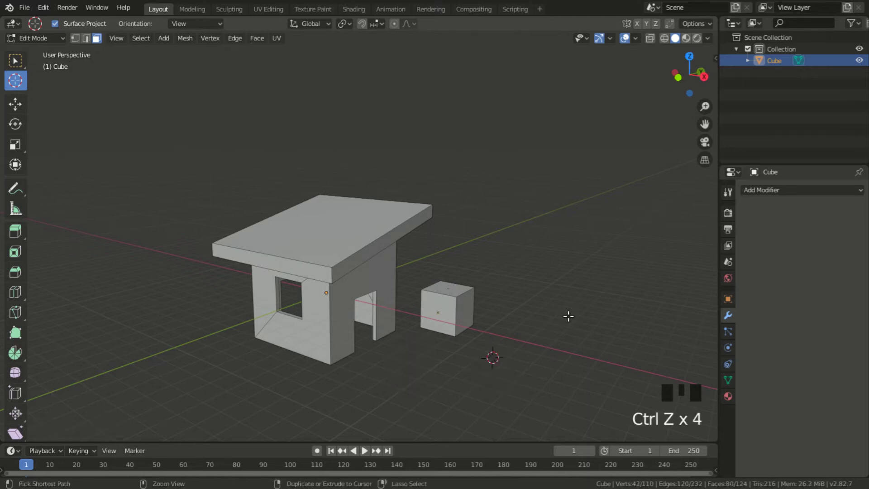
{"action": "key", "text": "ctrl+z"}
{"action": "key", "text": "ctrl+z"}
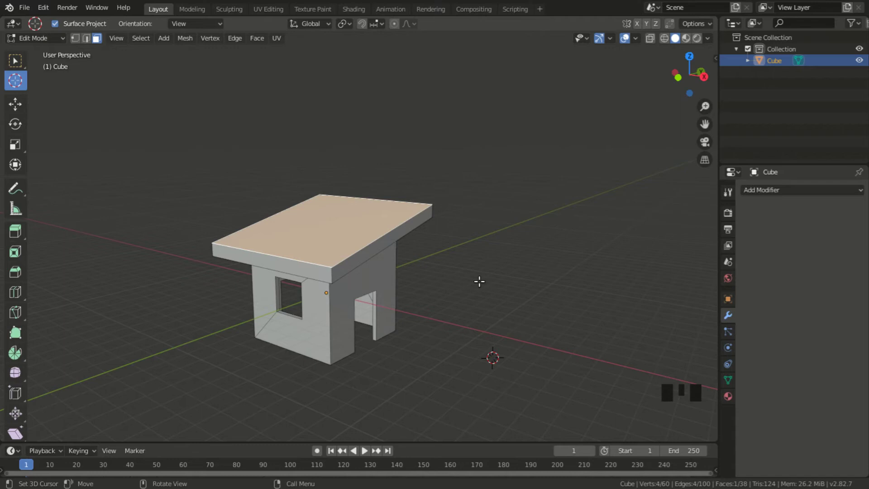
{"action": "key", "text": "shift+s"}
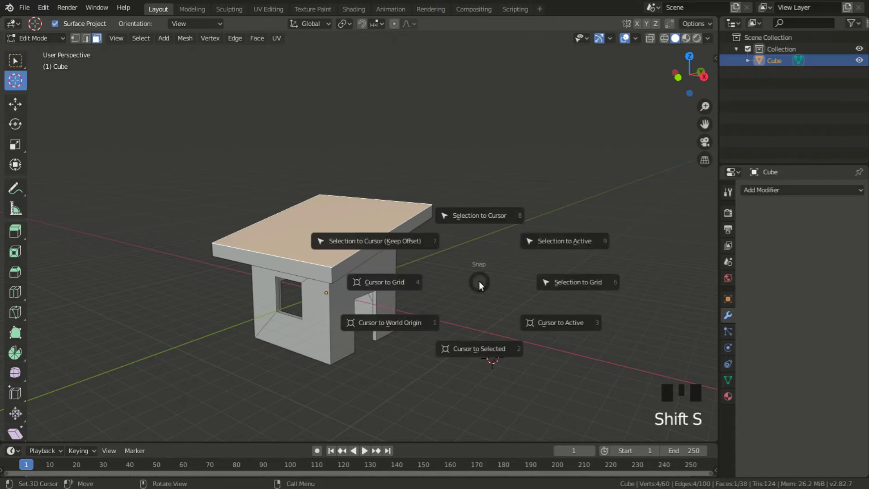
{"action": "left_click", "coordinate": [410, 322]}
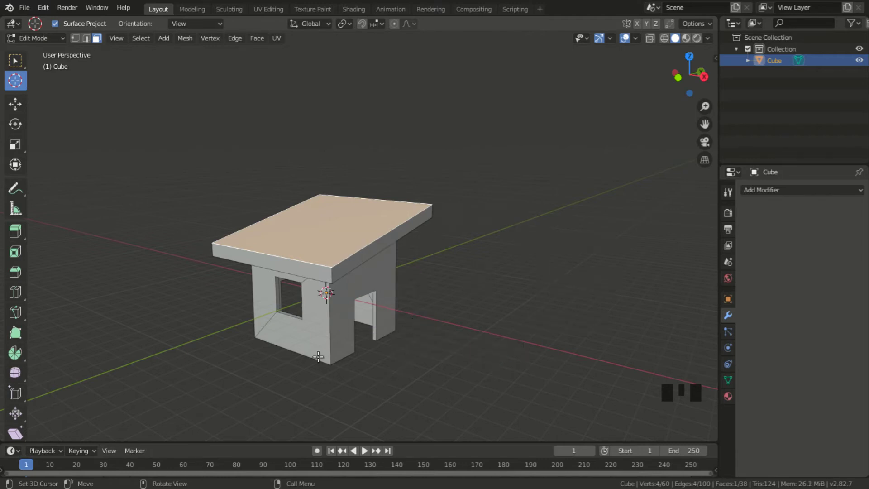
{"action": "scroll", "coordinate": [300, 346], "scroll_direction": "up", "scroll_amount": 1}
{"action": "mouse_move", "coordinate": [304, 361]}
{"action": "middle_mouse_down"}
{"action": "mouse_move", "coordinate": [231, 324]}
{"action": "mouse_move", "coordinate": [308, 258]}
{"action": "mouse_move", "coordinate": [332, 332]}
{"action": "mouse_move", "coordinate": [310, 355]}
{"action": "middle_mouse_up"}
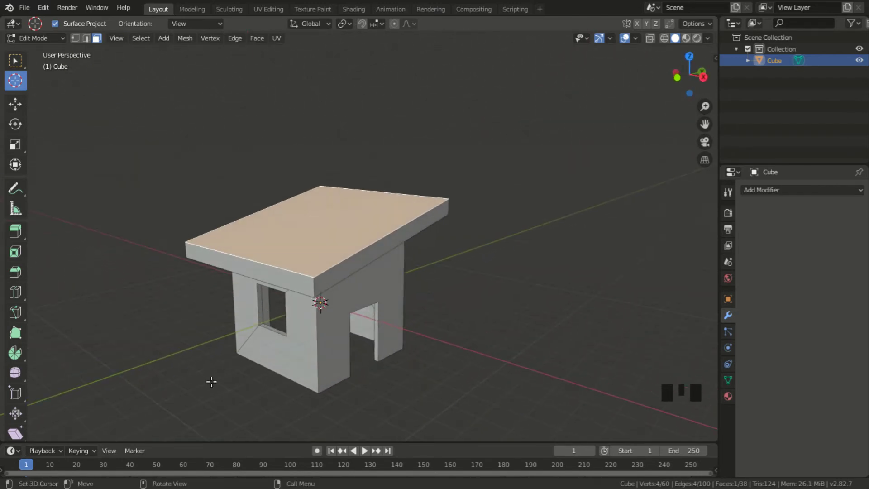
{"action": "left_click", "coordinate": [20, 191]}
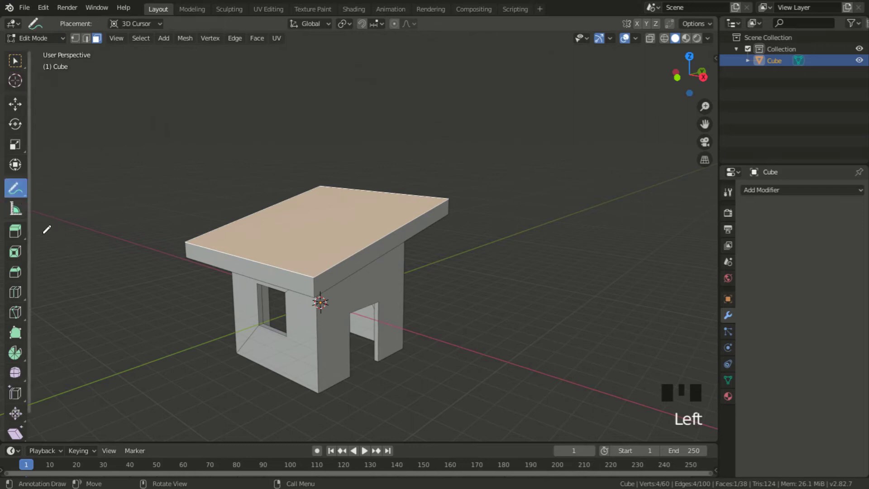
{"action": "left_click", "coordinate": [236, 330]}
{"action": "mouse_move", "coordinate": [236, 330]}
{"action": "left_mouse_down"}
{"action": "mouse_move", "coordinate": [204, 360]}
{"action": "mouse_move", "coordinate": [229, 373]}
{"action": "mouse_move", "coordinate": [249, 367]}
{"action": "mouse_move", "coordinate": [251, 338]}
{"action": "left_mouse_up"}
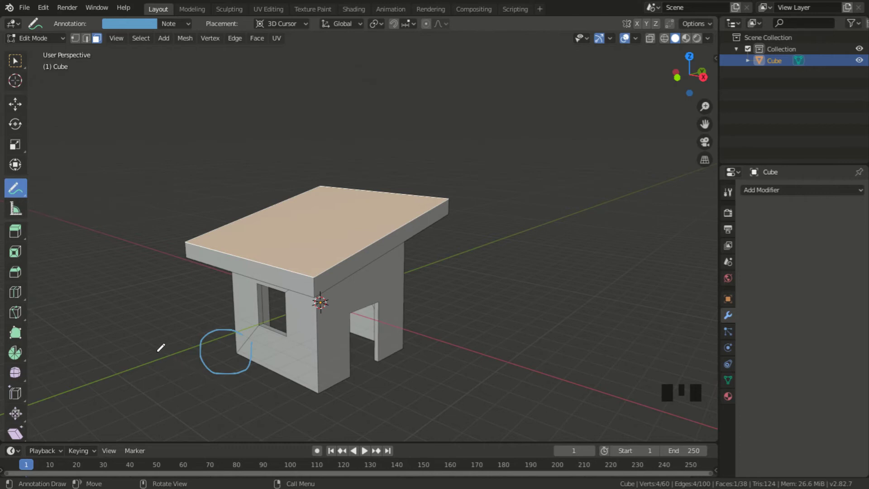
{"action": "mouse_move", "coordinate": [146, 330]}
{"action": "left_mouse_down"}
{"action": "mouse_move", "coordinate": [175, 308]}
{"action": "mouse_move", "coordinate": [204, 320]}
{"action": "mouse_move", "coordinate": [197, 314]}
{"action": "mouse_move", "coordinate": [208, 301]}
{"action": "mouse_move", "coordinate": [142, 293]}
{"action": "mouse_move", "coordinate": [166, 261]}
{"action": "mouse_move", "coordinate": [195, 284]}
{"action": "left_mouse_up"}
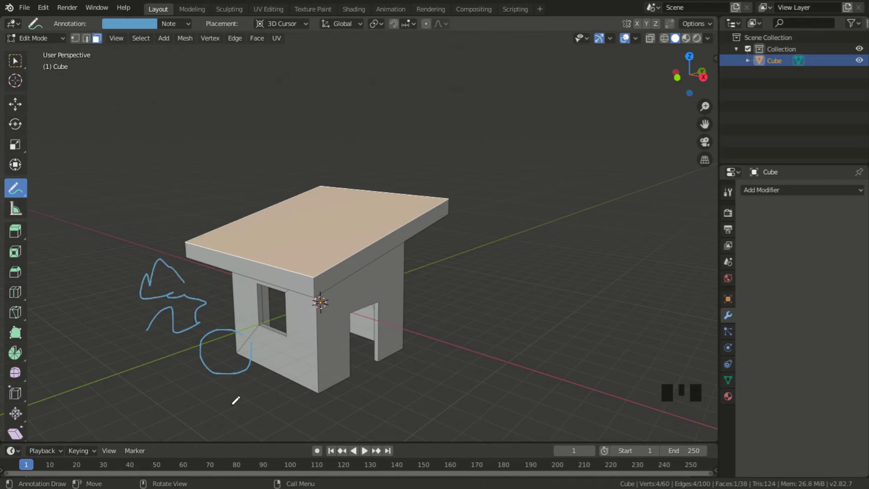
{"action": "key", "text": "ctrl+z"}
{"action": "key", "text": "ctrl+z"}
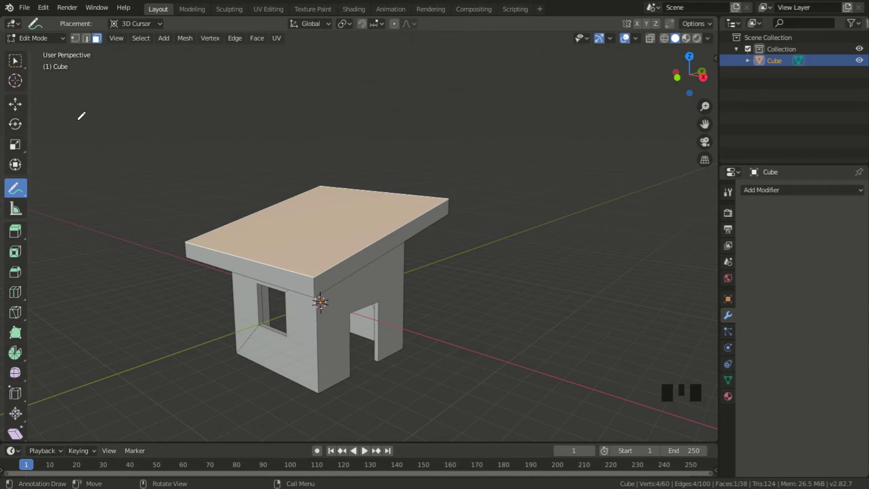
- With Select Box in Vertex select mode, select the house's lower-left corner vertex
{"action": "left_click", "coordinate": [17, 64]}
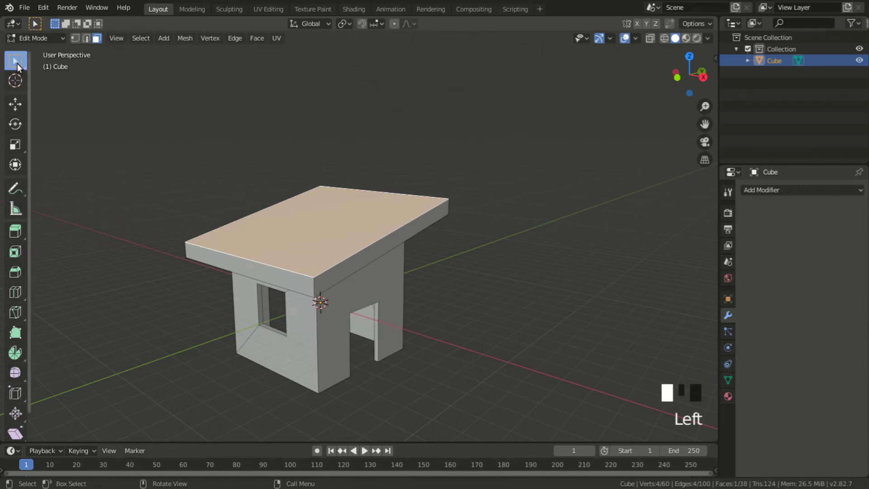
{"action": "left_click", "coordinate": [76, 38]}
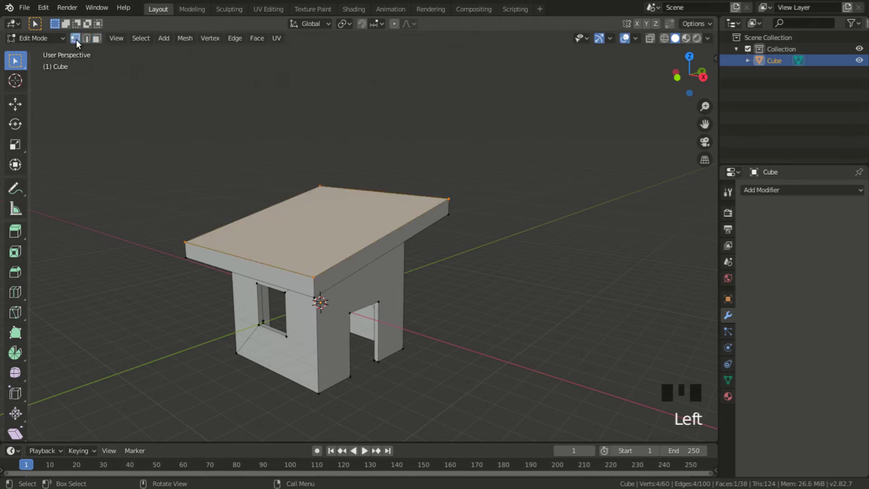
{"action": "left_click", "coordinate": [236, 353]}
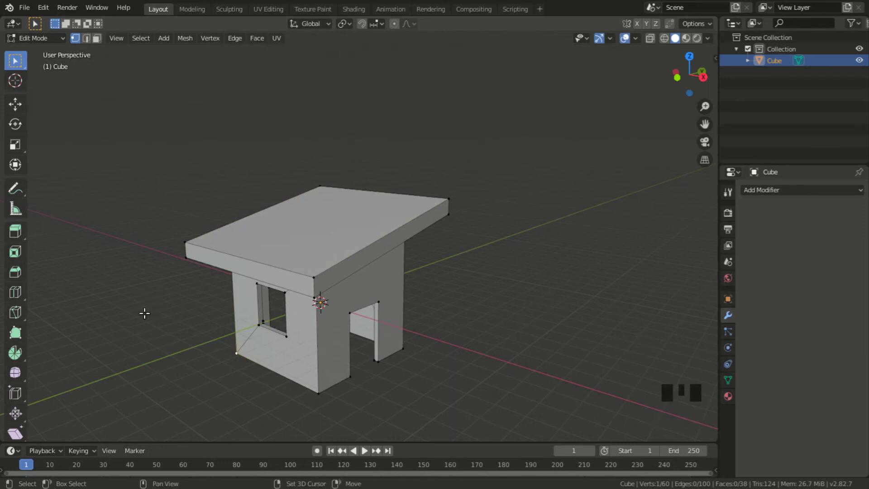
{"action": "key", "text": "shift+s"}
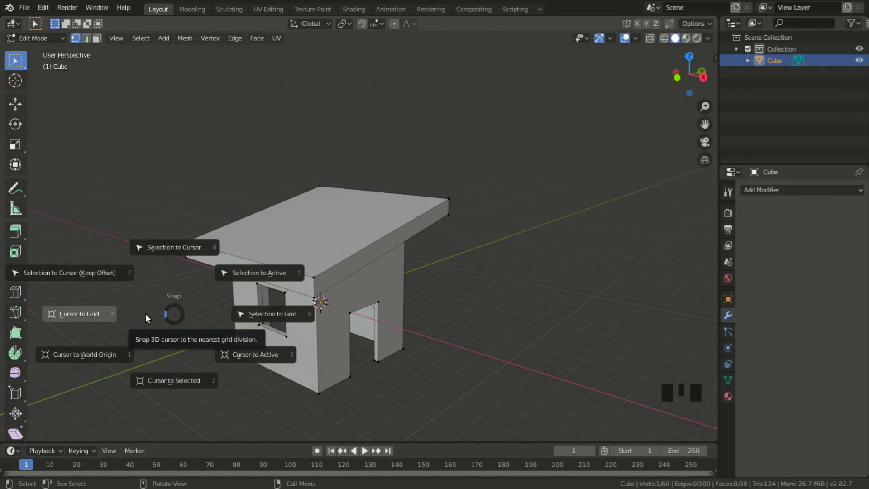
- Snap the 3D cursor onto the selected corner vertex with Cursor to Selected
{"action": "left_click", "coordinate": [273, 358]}
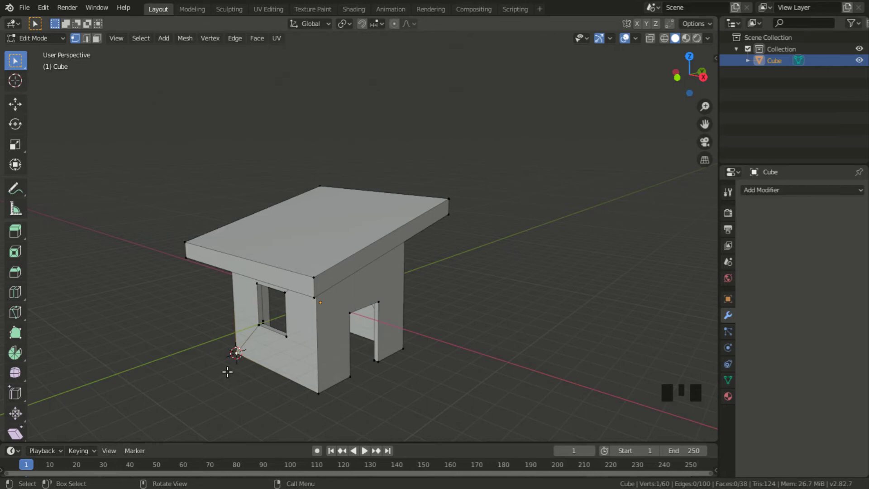
{"action": "scroll", "coordinate": [228, 372], "scroll_direction": "down", "scroll_amount": 1}
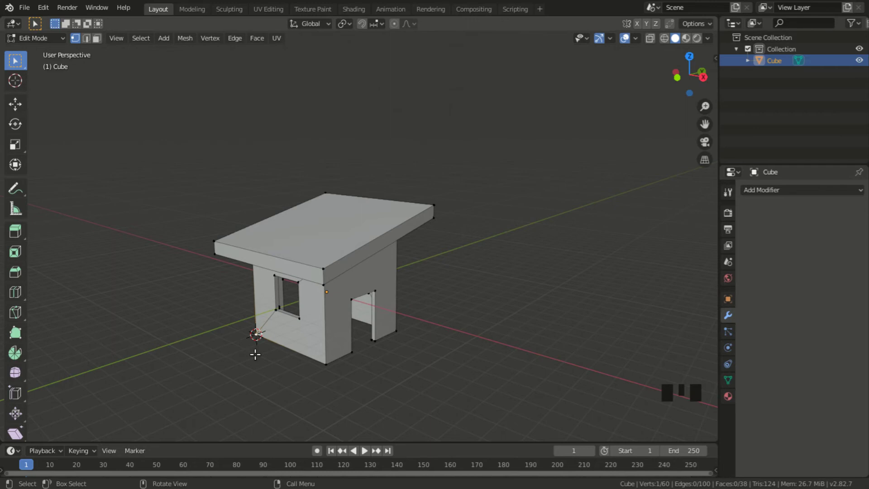
- Switch the house from Edit Mode back to Object Mode and start a rotation
{"action": "key", "text": "Tab"}
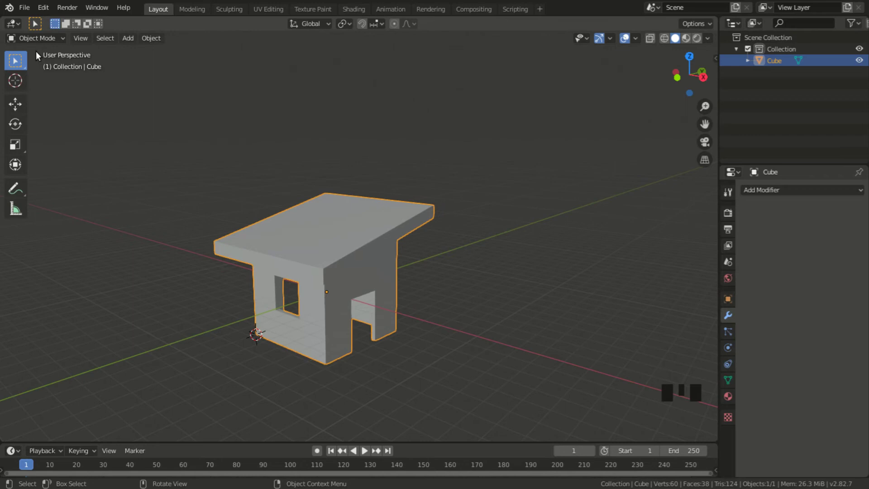
{"action": "key", "text": "Tab"}
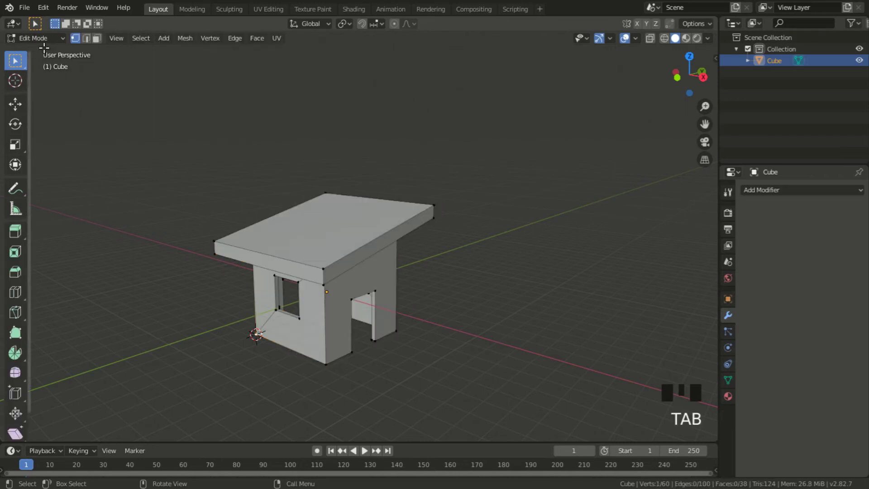
{"action": "key", "text": "Tab"}
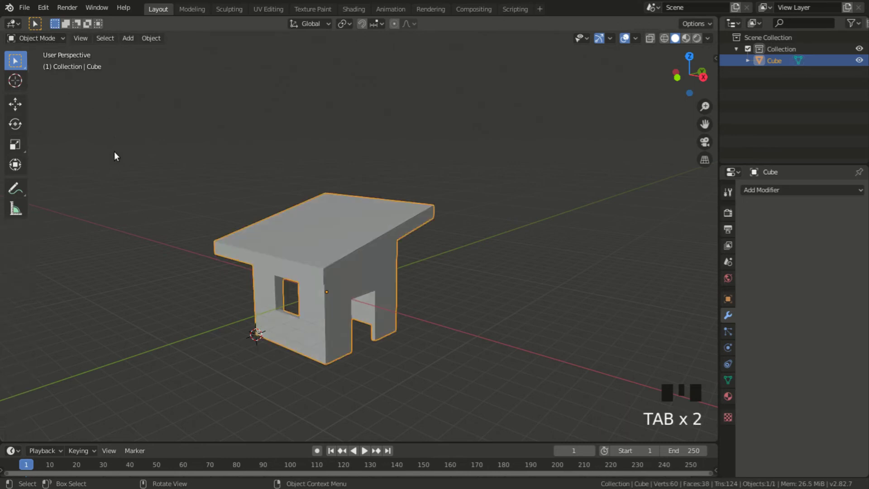
{"action": "left_click", "coordinate": [331, 273]}
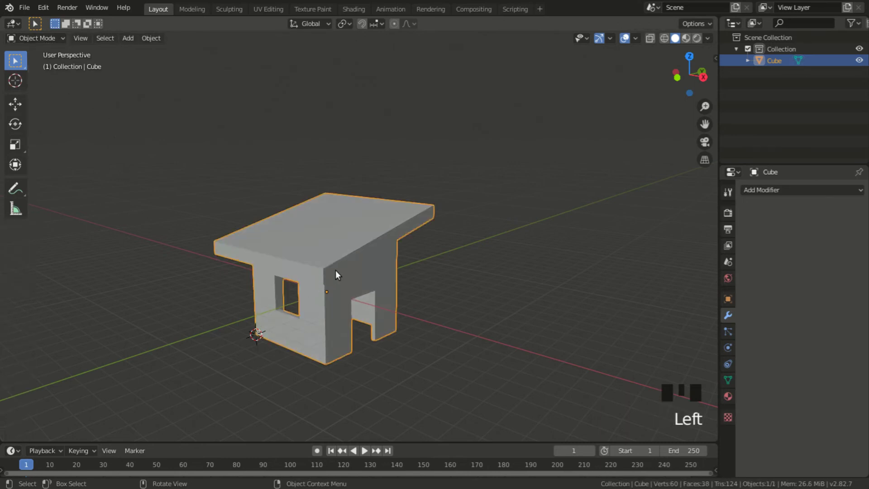
{"action": "key", "text": "r"}
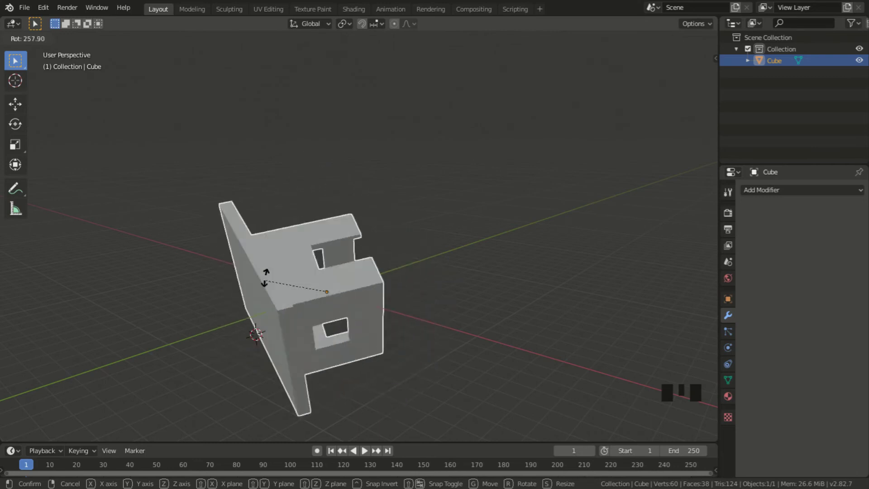
- Cancel the rotation and set the house's origin with Object > Set Origin > Origin to 3D Cursor
{"action": "right_click", "coordinate": [340, 261]}
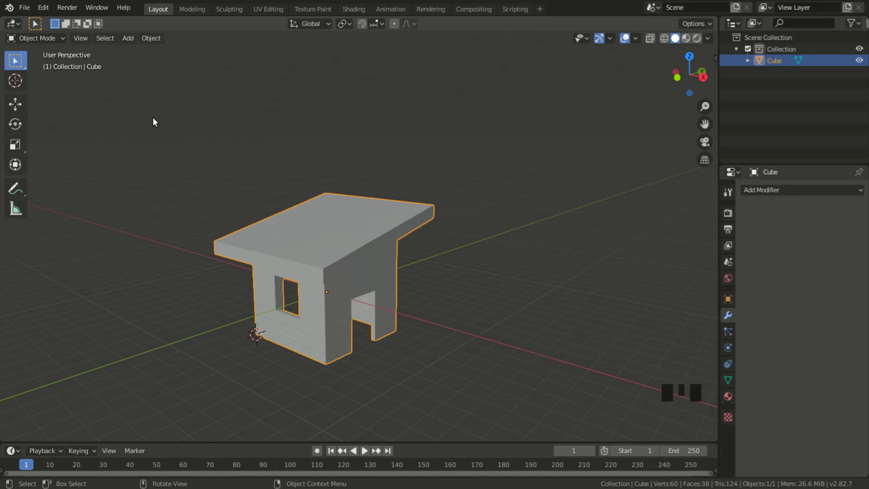
{"action": "left_click", "coordinate": [152, 38]}
{"action": "mouse_move", "coordinate": [178, 63]}
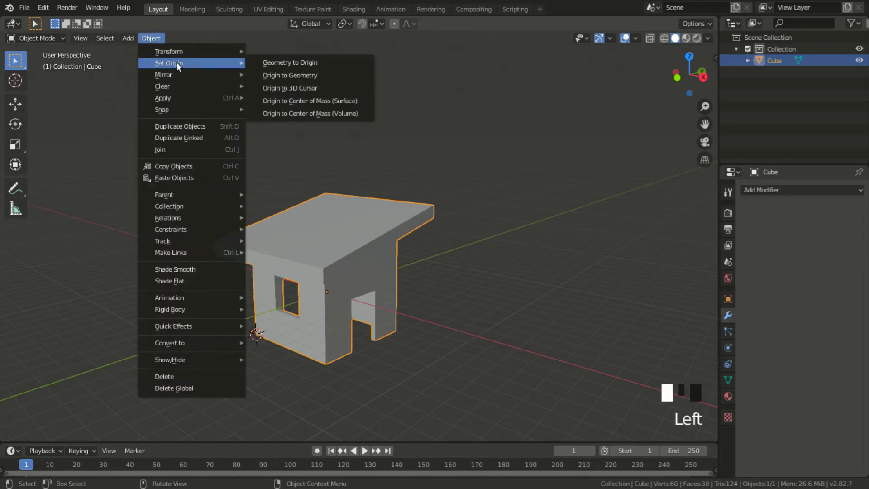
{"action": "left_click", "coordinate": [297, 87]}
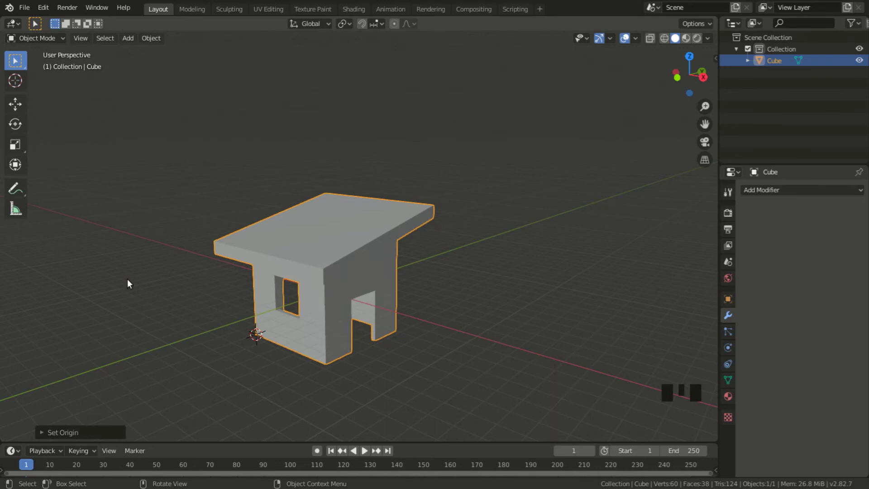
- Cancel a trial rotation, then scale the house along global X from its corner origin
{"action": "key", "text": "r"}
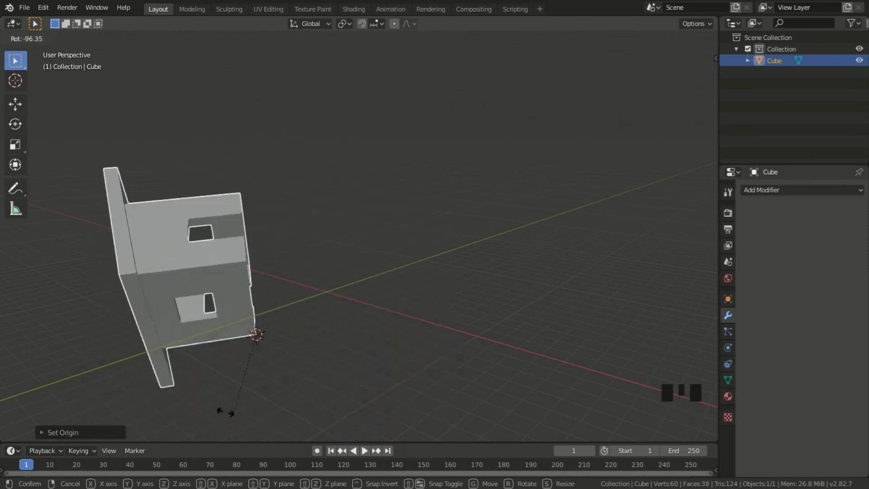
{"action": "right_click", "coordinate": [195, 320]}
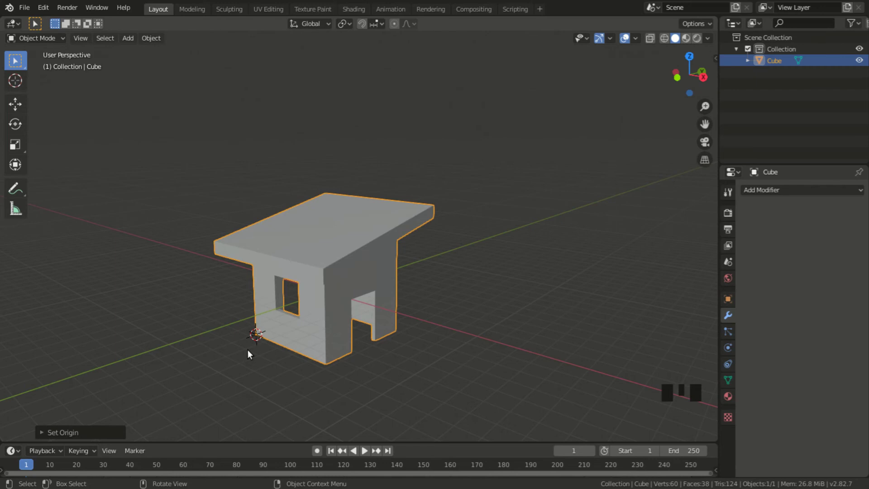
{"action": "scroll", "coordinate": [248, 350], "scroll_direction": "down", "scroll_amount": 1}
{"action": "key", "text": "s"}
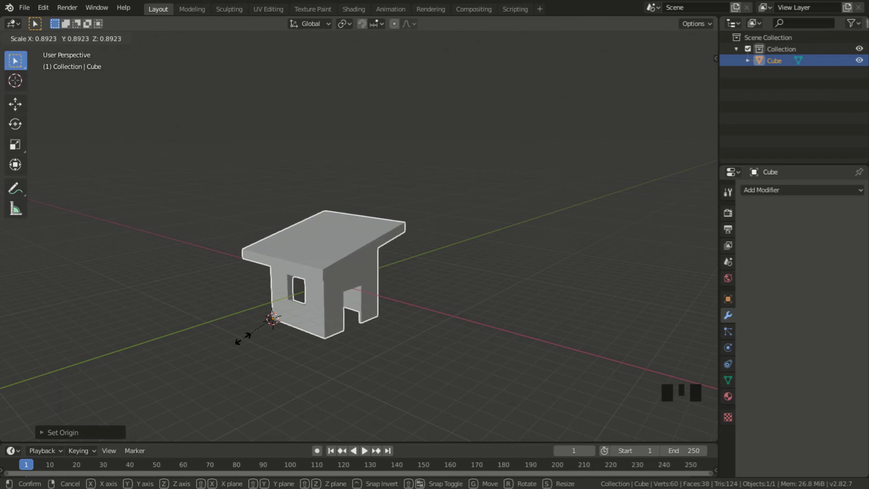
{"action": "key", "text": "x"}
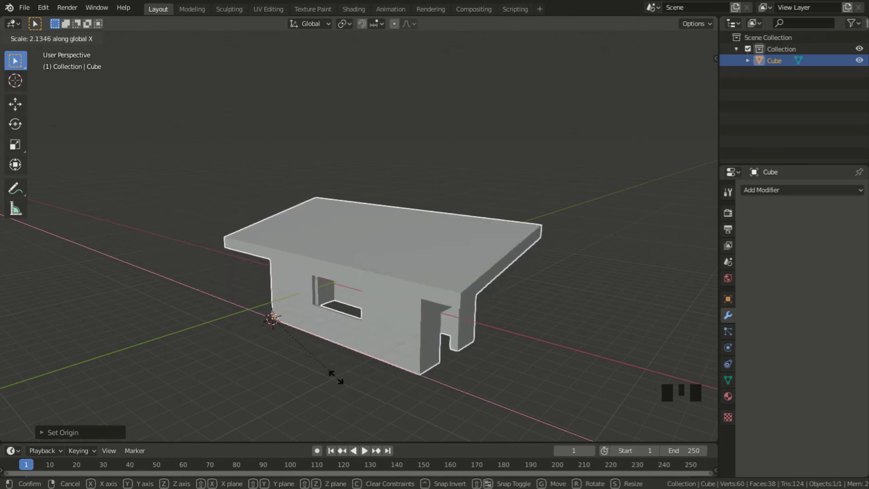
- Confirm the X-axis scaling and snap the 3D cursor to the world origin
{"action": "left_click", "coordinate": [303, 379]}
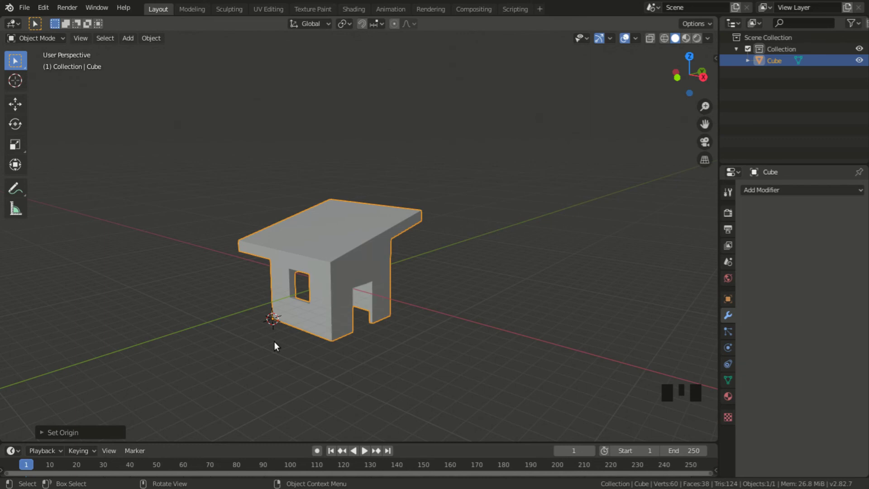
{"action": "key", "text": "shift"}
{"action": "key", "text": "shift+s"}
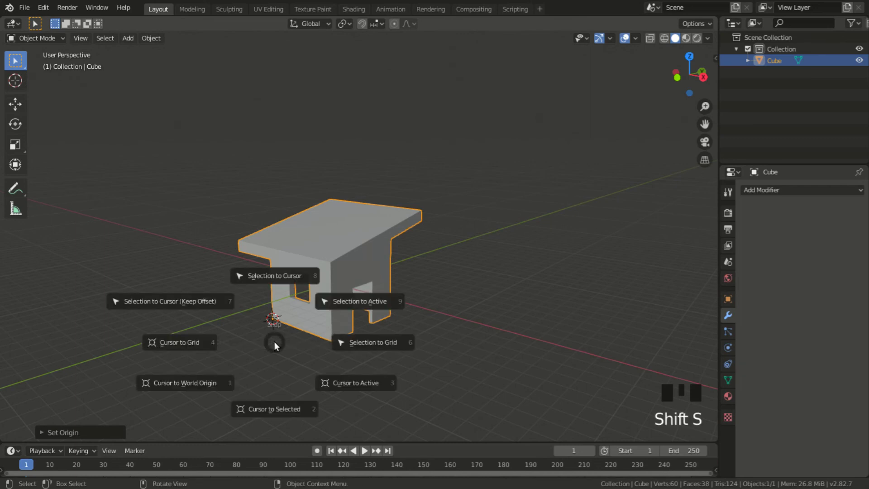
{"action": "left_click", "coordinate": [184, 385]}
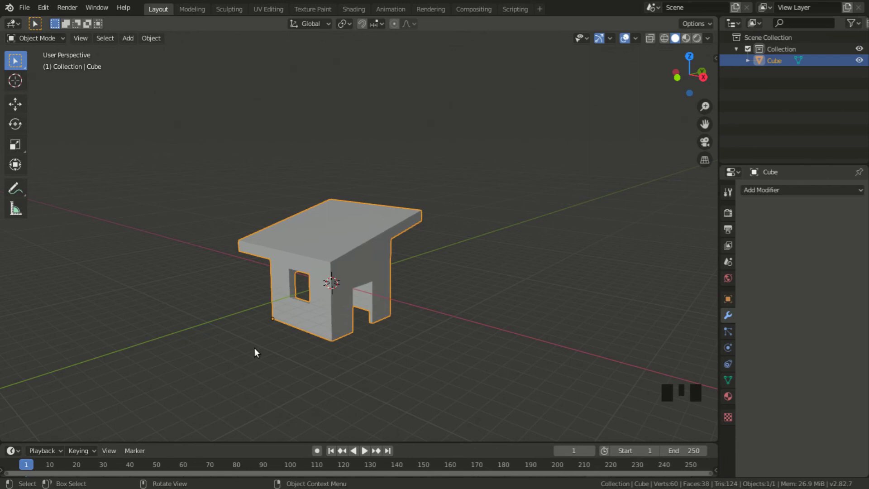
- Snap the selected house onto the cursor at world origin, then reframe the view looking down on it
{"action": "key", "text": "shift+s"}
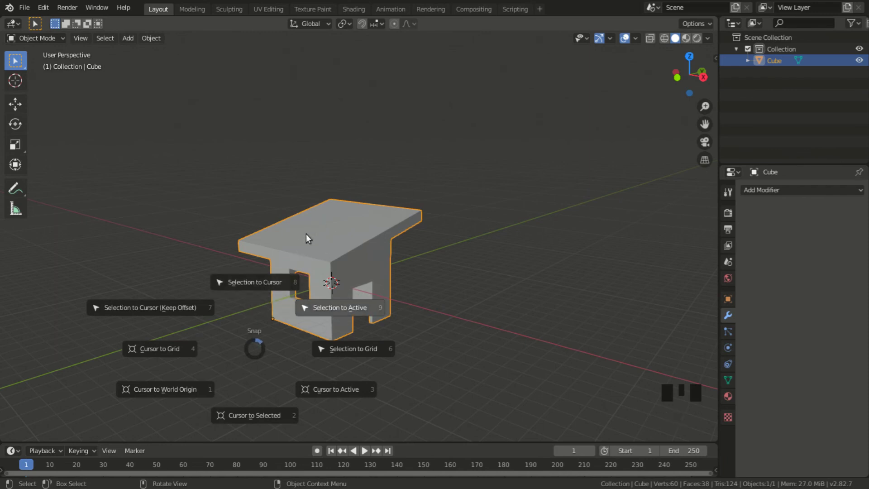
{"action": "left_click", "coordinate": [265, 285]}
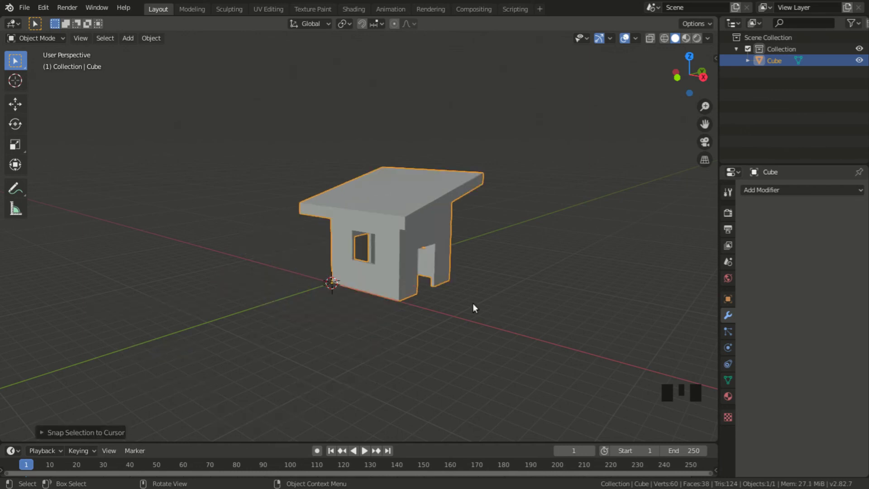
{"action": "middle_click_drag", "start_coordinate": [374, 327], "coordinate": [306, 354], "text": "shift"}
{"action": "scroll", "coordinate": [306, 354], "scroll_direction": "up", "scroll_amount": 2}
{"action": "scroll", "coordinate": [286, 374], "scroll_direction": "up", "scroll_amount": 1}
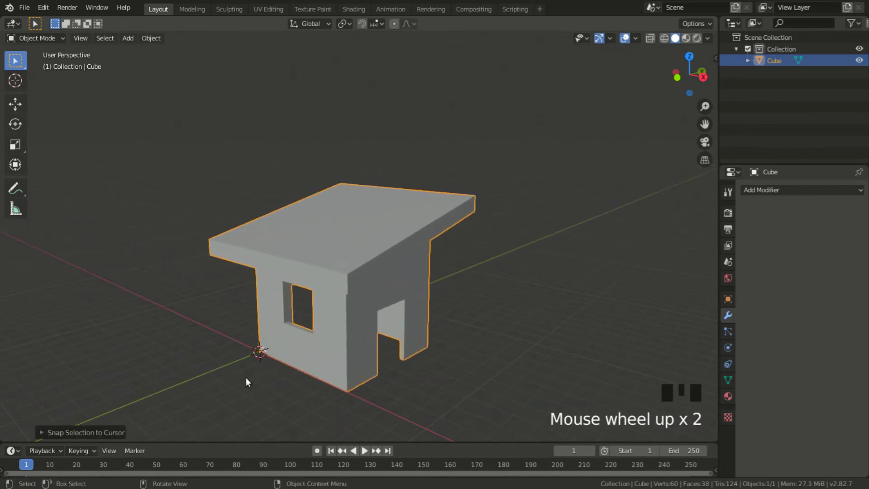
{"action": "mouse_move", "coordinate": [251, 363]}
{"action": "middle_mouse_down"}
{"action": "mouse_move", "coordinate": [254, 224]}
{"action": "mouse_move", "coordinate": [311, 238]}
{"action": "mouse_move", "coordinate": [347, 278]}
{"action": "mouse_move", "coordinate": [361, 325]}
{"action": "mouse_move", "coordinate": [254, 368]}
{"action": "mouse_move", "coordinate": [232, 361]}
{"action": "mouse_move", "coordinate": [239, 372]}
{"action": "middle_mouse_up"}
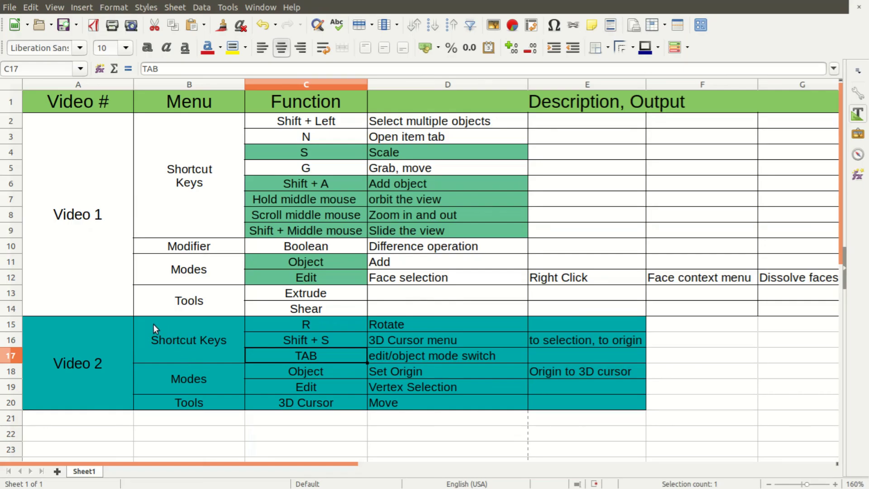
- Highlight the Video 2 rows B15:D20, then the 3D Cursor, Origin to 3D cursor, R rotate and TAB entries
{"action": "left_click", "coordinate": [153, 325]}
{"action": "left_click_drag", "start_coordinate": [153, 324], "coordinate": [546, 395]}
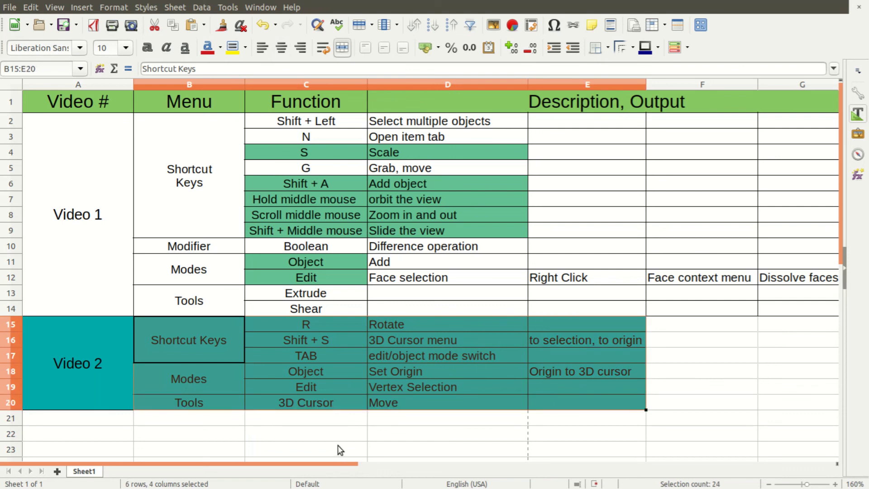
{"action": "left_click", "coordinate": [333, 402]}
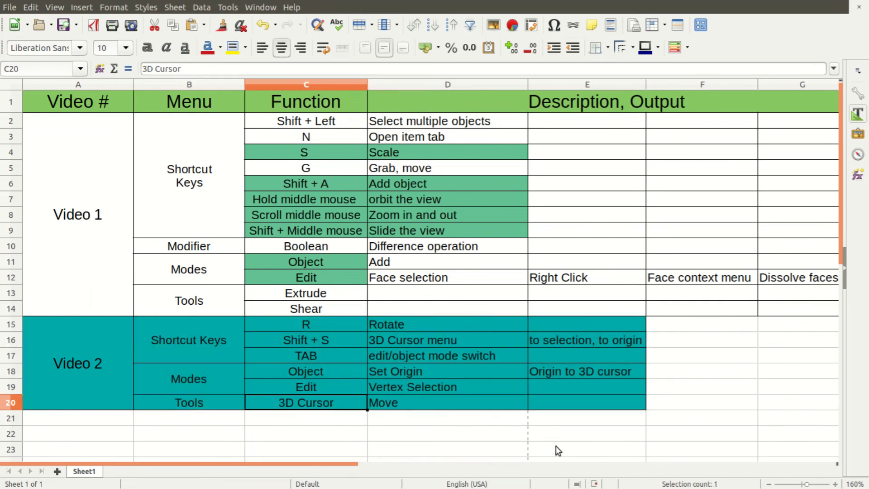
{"action": "left_click", "coordinate": [569, 373]}
{"action": "left_click", "coordinate": [328, 328]}
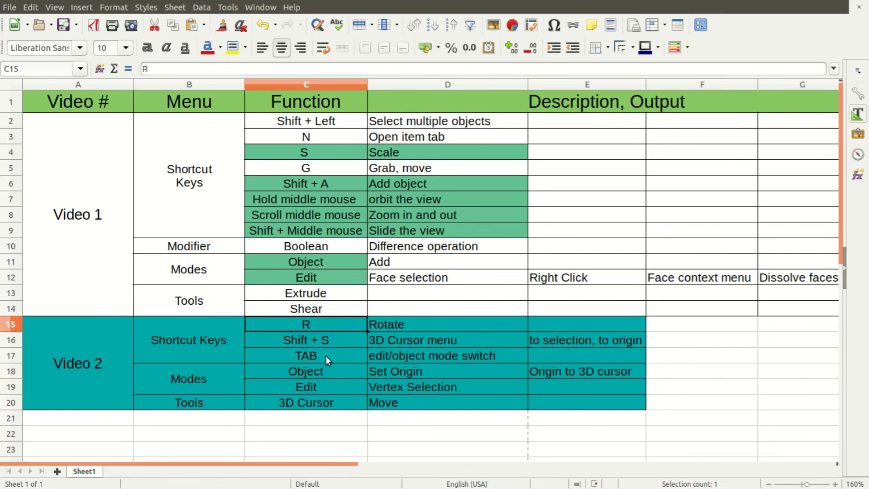
{"action": "left_click_drag", "start_coordinate": [327, 356], "coordinate": [374, 354]}
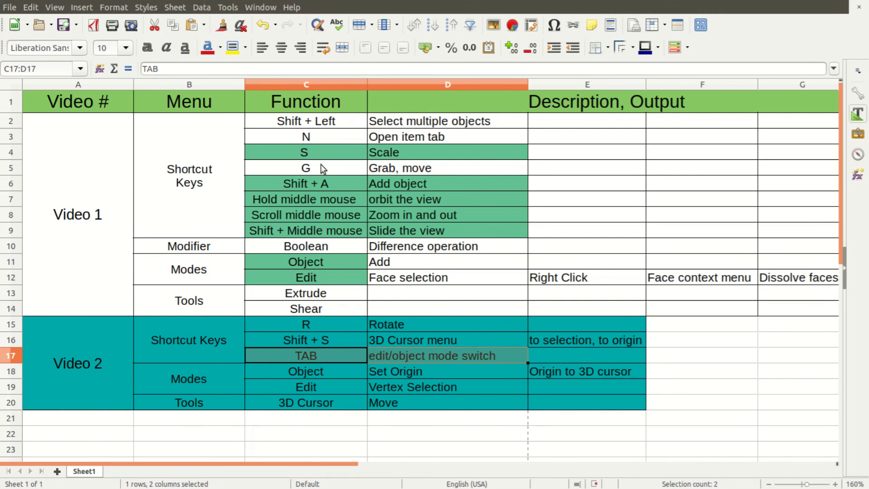
{"action": "left_click_drag", "start_coordinate": [327, 157], "coordinate": [378, 156]}
{"action": "left_click_drag", "start_coordinate": [350, 185], "coordinate": [411, 227]}
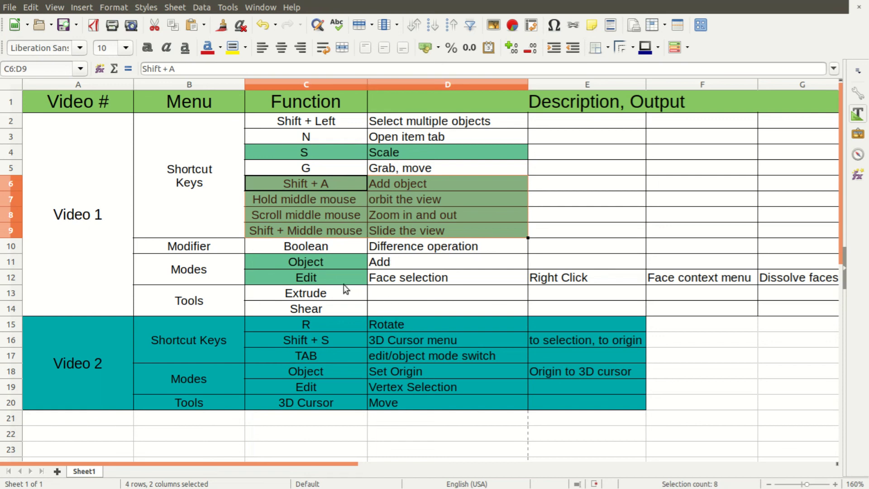
{"action": "left_click", "coordinate": [335, 267]}
{"action": "left_click_drag", "start_coordinate": [336, 267], "coordinate": [336, 272]}
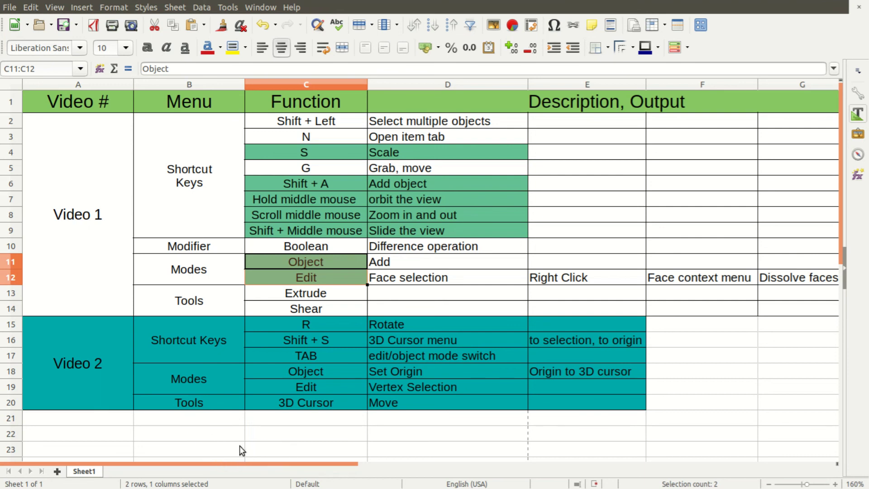
{"action": "left_click_drag", "start_coordinate": [93, 252], "coordinate": [289, 403]}
{"action": "left_click", "coordinate": [276, 436]}
{"action": "left_click_drag", "start_coordinate": [331, 121], "coordinate": [318, 397]}
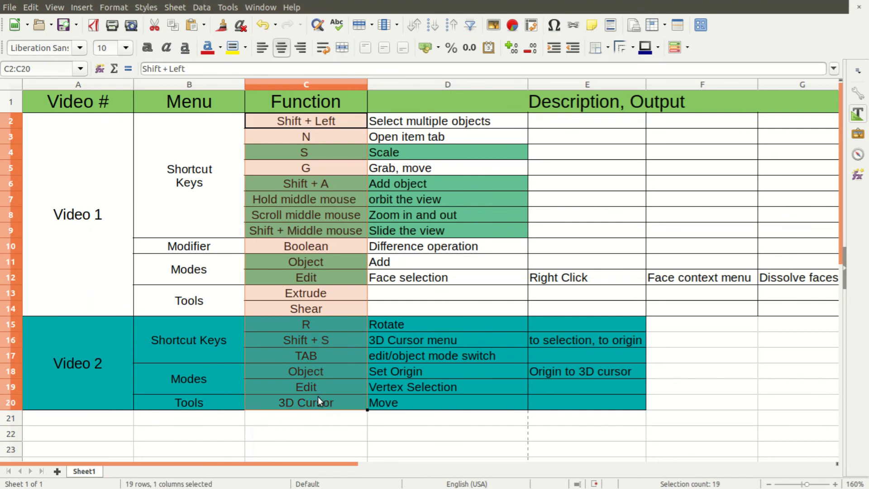